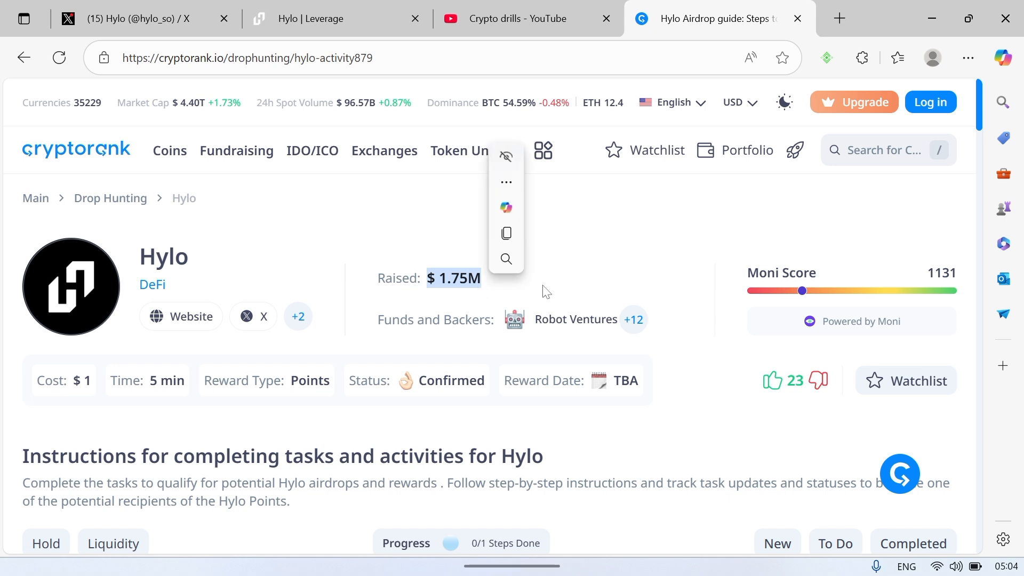
Examine Hylo's airdrop status on the CryptoRank guide page, highlighting the status value and clearing the selection.
{"action": "left_click", "coordinate": [555, 294]}
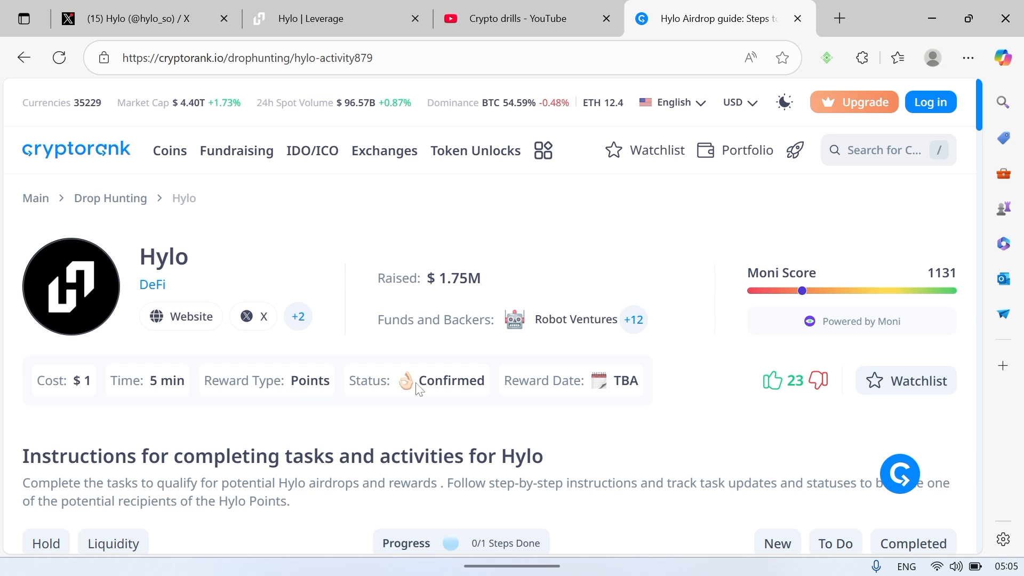
{"action": "left_click_drag", "start_coordinate": [417, 389], "coordinate": [488, 395]}
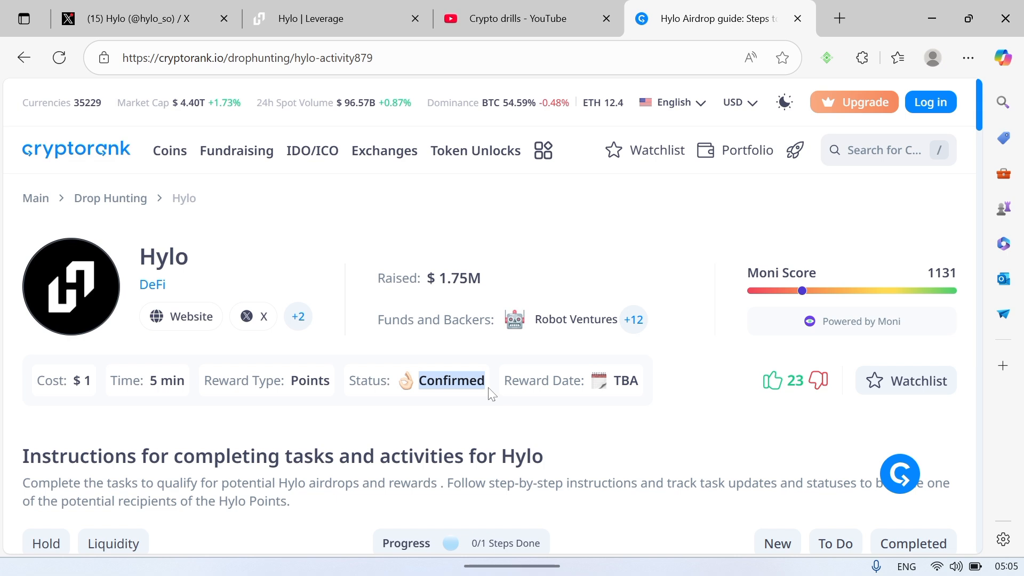
{"action": "left_click_drag", "start_coordinate": [492, 395], "coordinate": [480, 409]}
{"action": "left_click", "coordinate": [486, 421]}
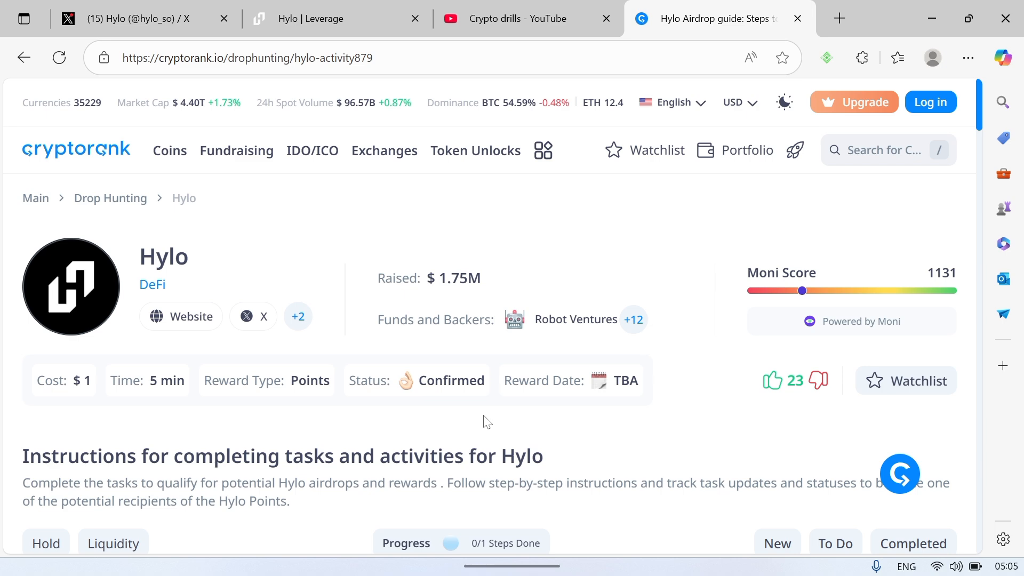
Subscribe to the Crypto drills YouTube channel and turn on all notifications.
{"action": "left_click", "coordinate": [514, 22]}
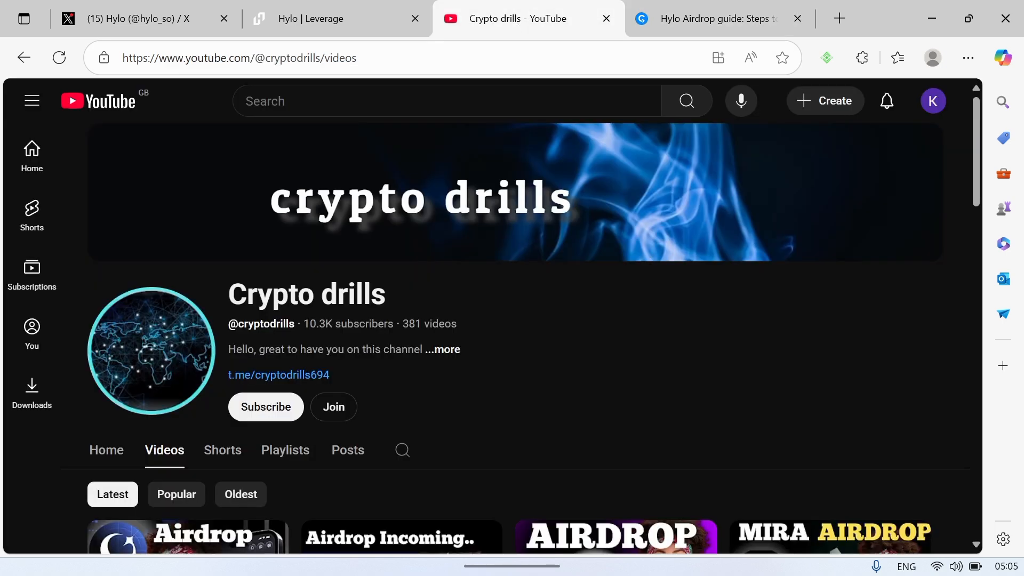
{"action": "scroll", "coordinate": [516, 372], "scroll_direction": "down", "scroll_amount": 1}
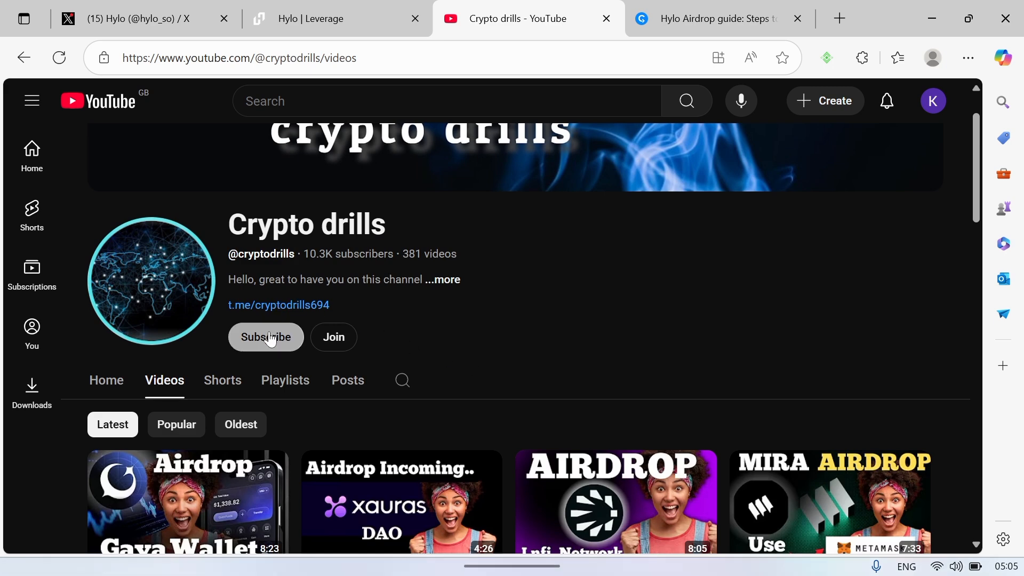
{"action": "left_click", "coordinate": [271, 339]}
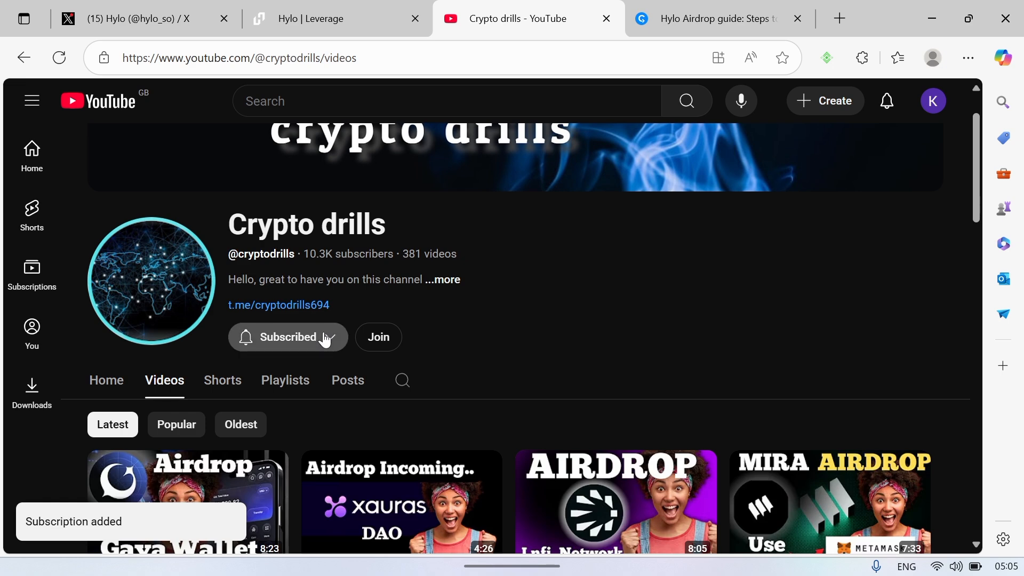
{"action": "left_click", "coordinate": [321, 338]}
{"action": "left_click", "coordinate": [325, 369]}
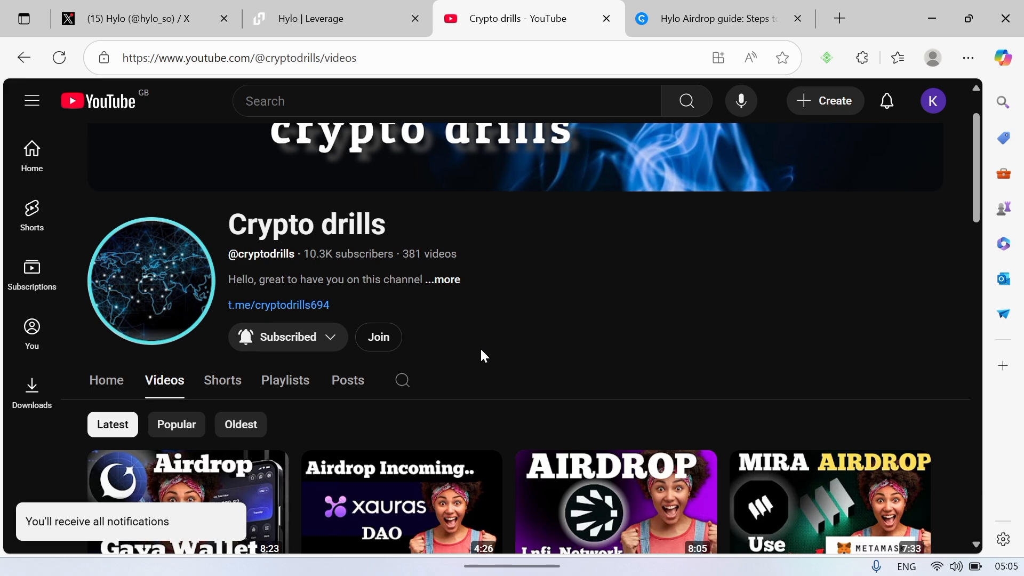
Browse the latest videos listed on the Crypto drills channel.
{"action": "scroll", "coordinate": [482, 351], "scroll_direction": "down", "scroll_amount": 5}
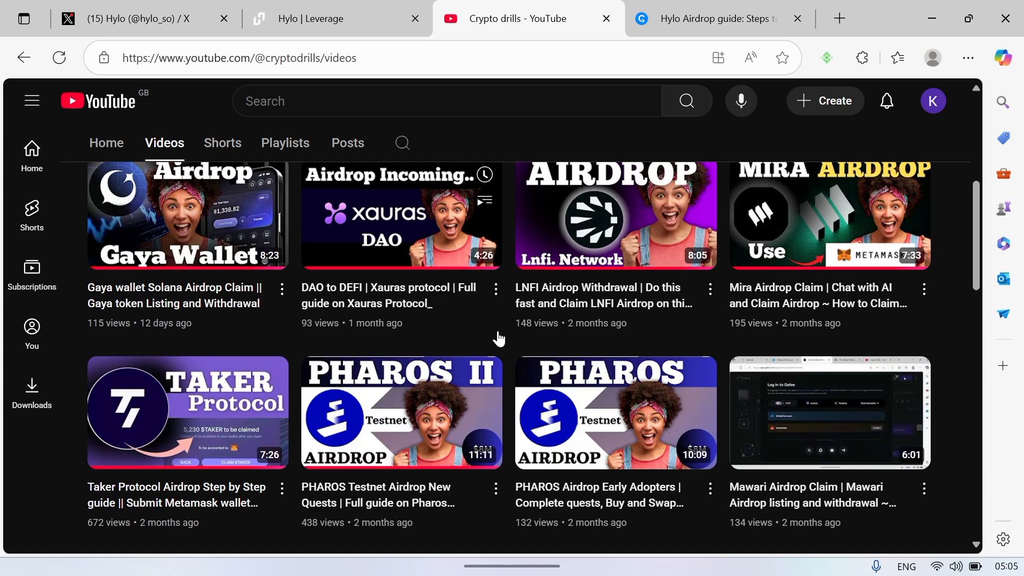
{"action": "scroll", "coordinate": [499, 338], "scroll_direction": "down", "scroll_amount": 9}
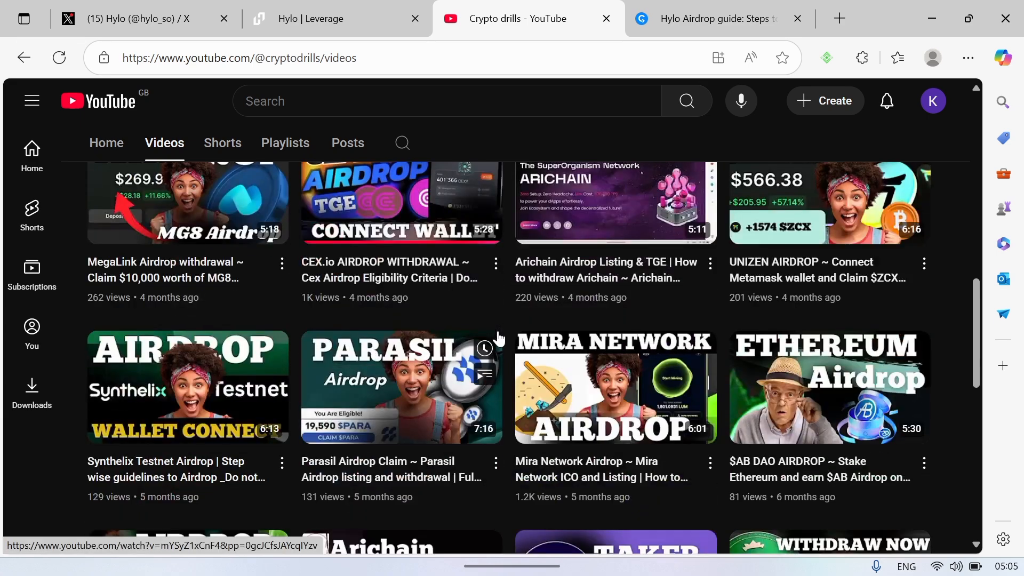
{"action": "scroll", "coordinate": [499, 338], "scroll_direction": "up", "scroll_amount": 10}
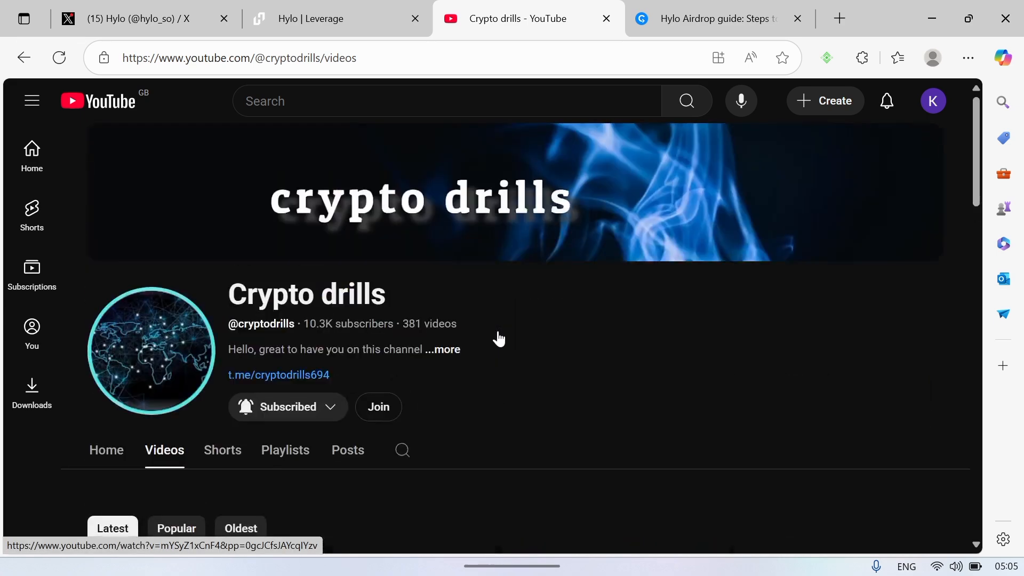
Review Hylo's X profile and read the XP Farming (Season 0) instructions in the CryptoRank guide.
{"action": "left_click", "coordinate": [712, 17]}
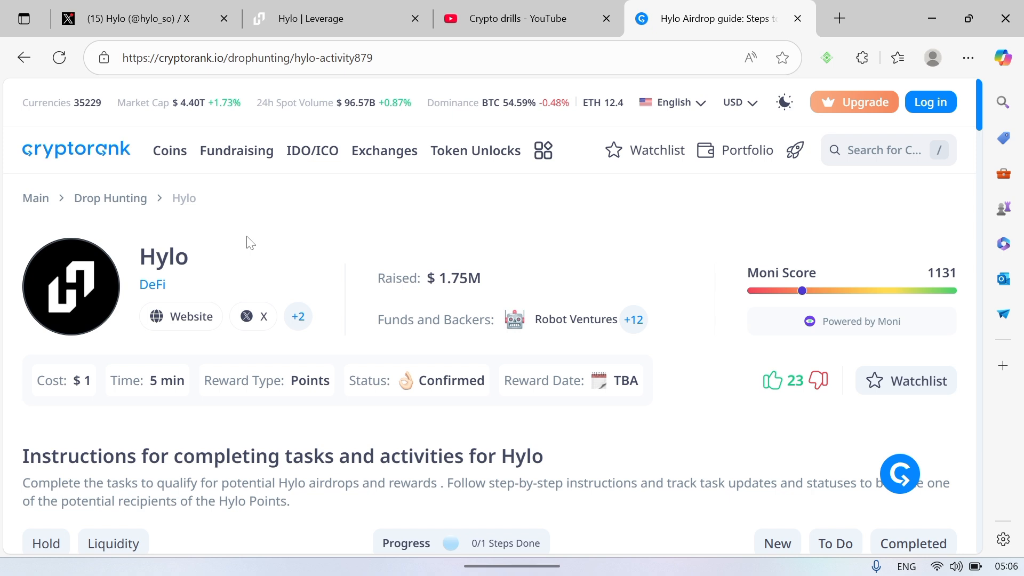
{"action": "left_click", "coordinate": [87, 10]}
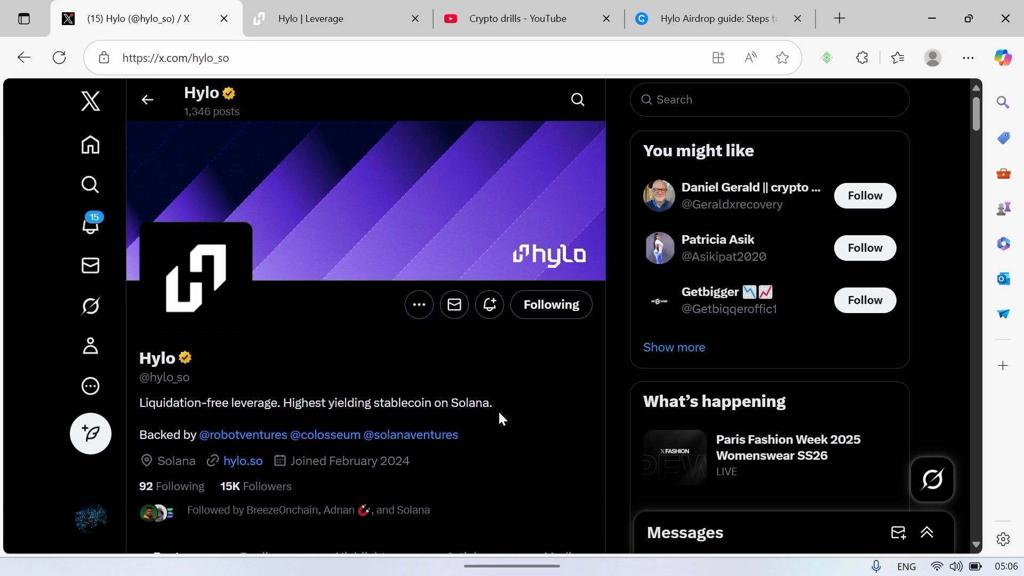
{"action": "scroll", "coordinate": [499, 413], "scroll_direction": "down", "scroll_amount": 3}
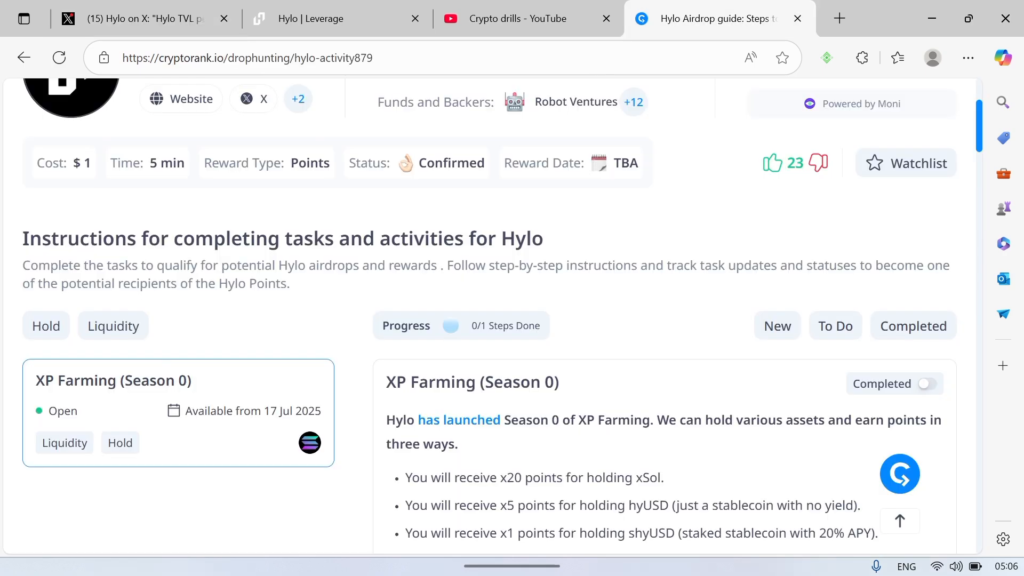
{"action": "scroll", "coordinate": [600, 322], "scroll_direction": "down", "scroll_amount": 2}
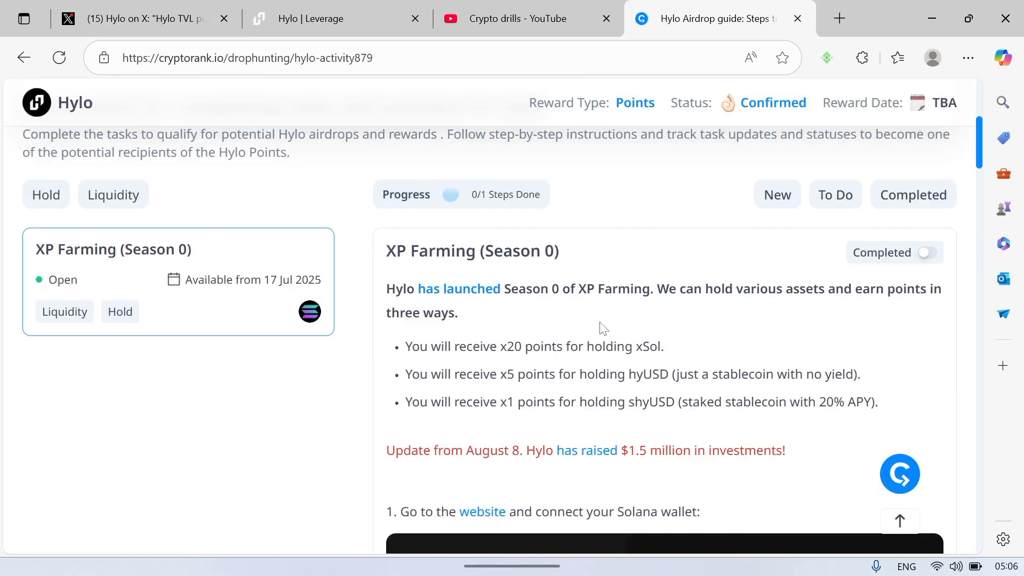
{"action": "scroll", "coordinate": [602, 328], "scroll_direction": "down", "scroll_amount": 1}
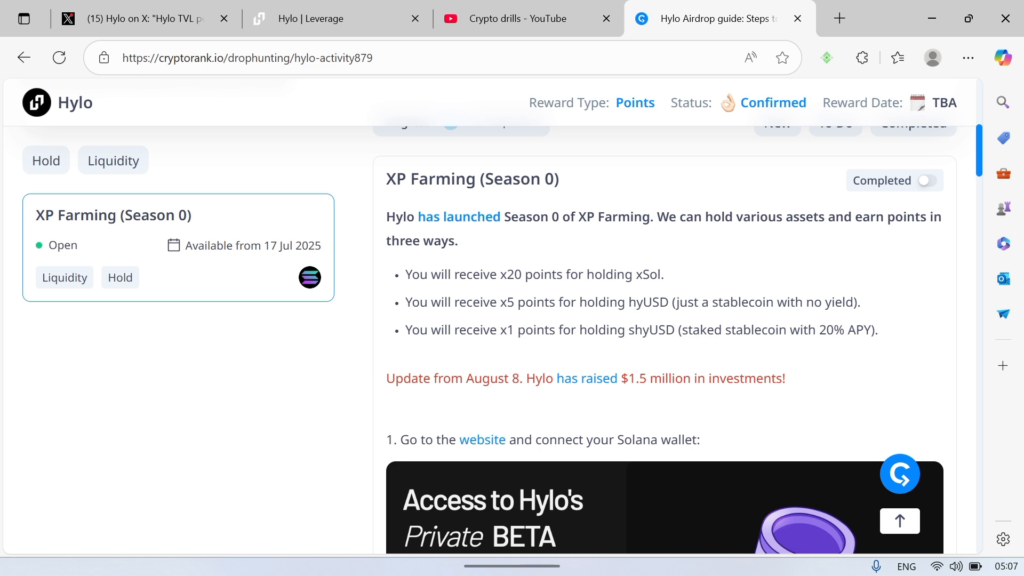
{"action": "scroll", "coordinate": [651, 335], "scroll_direction": "down", "scroll_amount": 3}
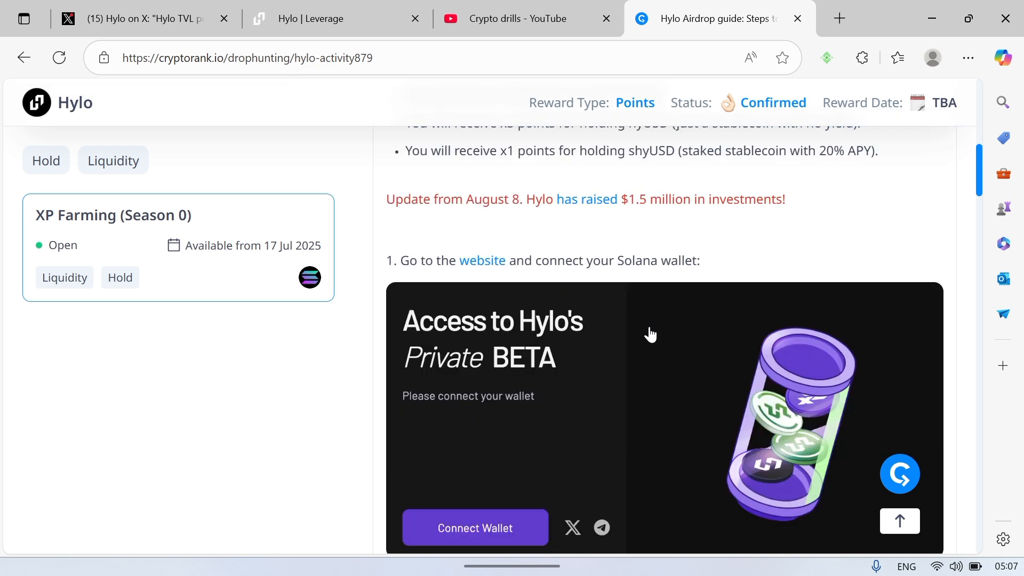
{"action": "left_click", "coordinate": [651, 335]}
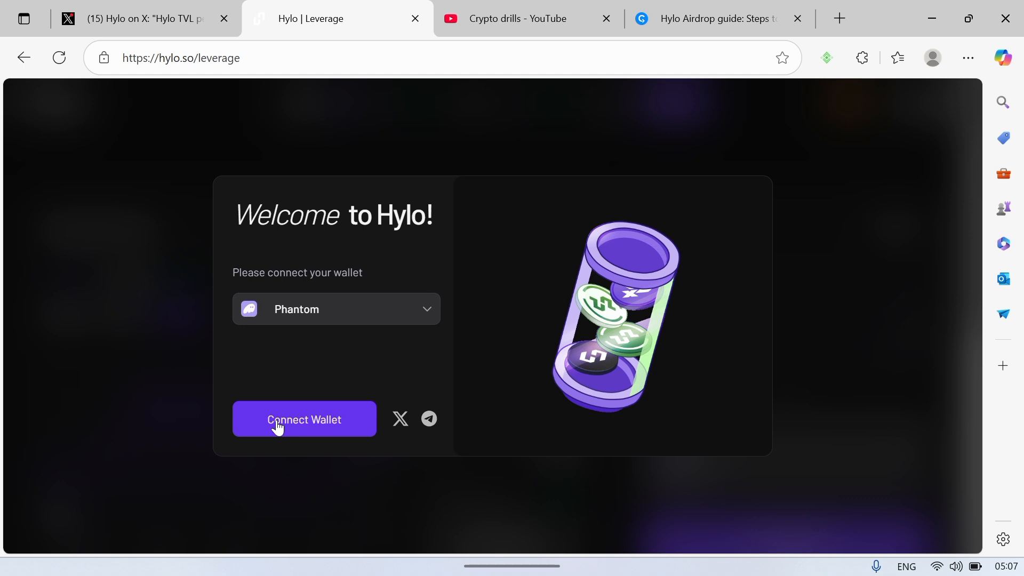
Connect the Phantom wallet to Hylo and look over the Leverage page's xSOL form.
{"action": "left_click", "coordinate": [278, 428]}
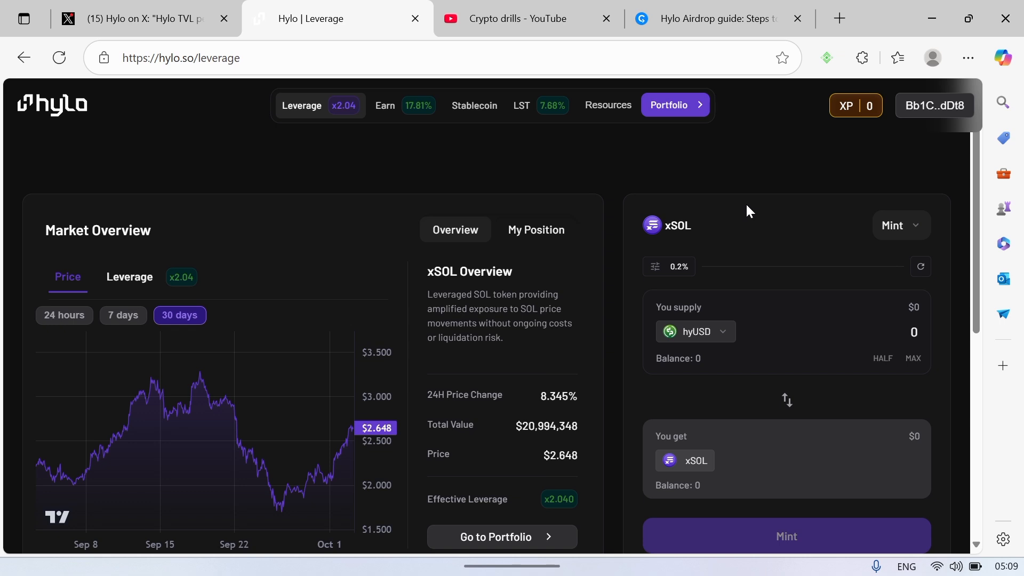
{"action": "scroll", "coordinate": [747, 206], "scroll_direction": "down", "scroll_amount": 2}
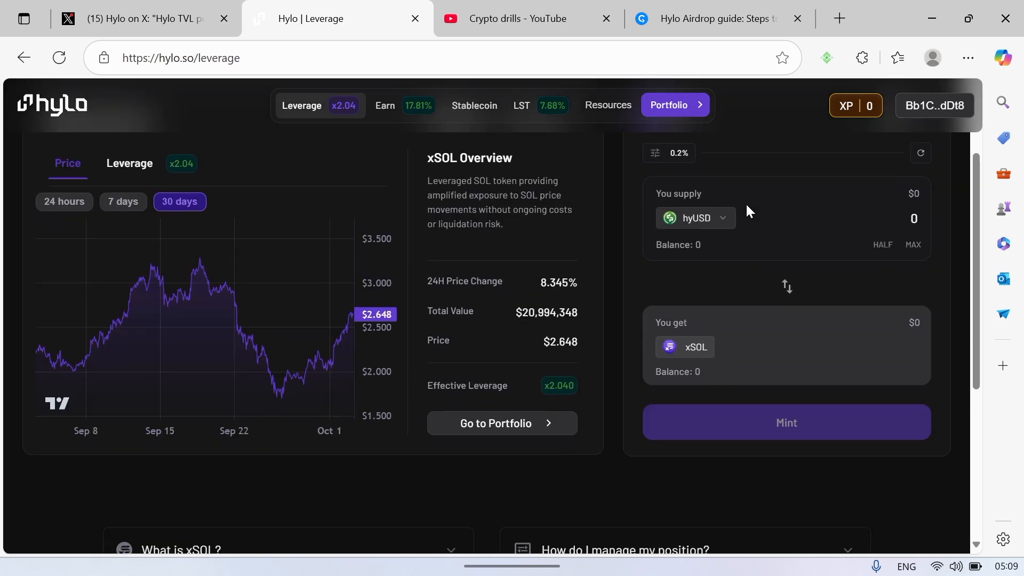
{"action": "scroll", "coordinate": [747, 205], "scroll_direction": "up", "scroll_amount": 2}
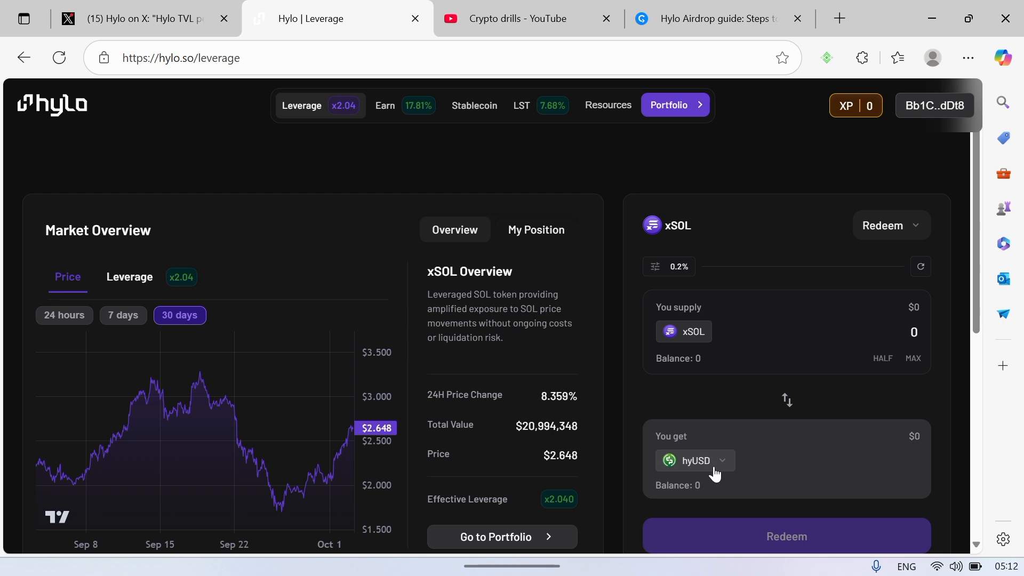
Select SOL as the token exchanged with xSOL and reverse the exchange direction to Mint.
{"action": "left_click", "coordinate": [714, 462]}
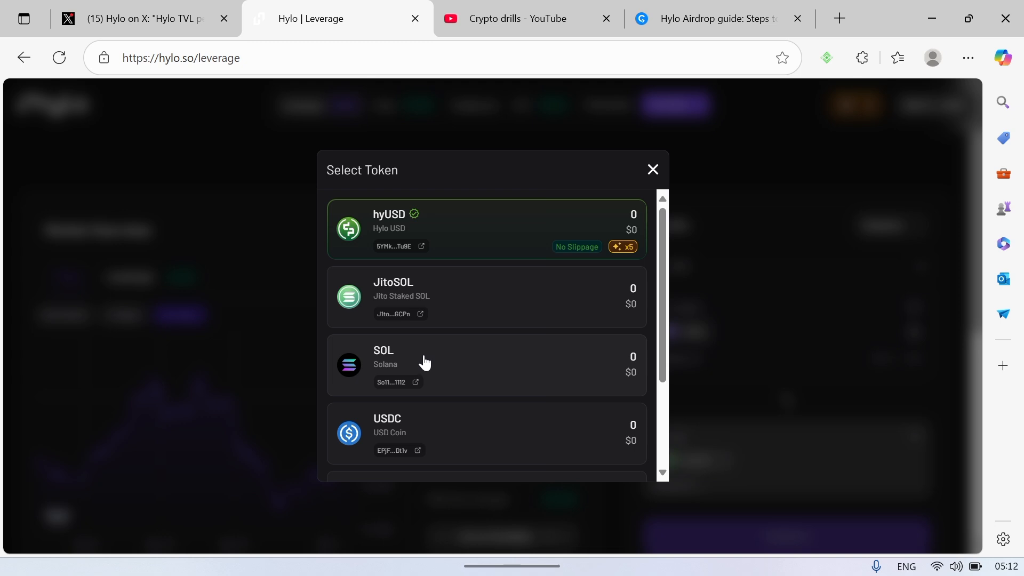
{"action": "scroll", "coordinate": [425, 364], "scroll_direction": "down", "scroll_amount": 2}
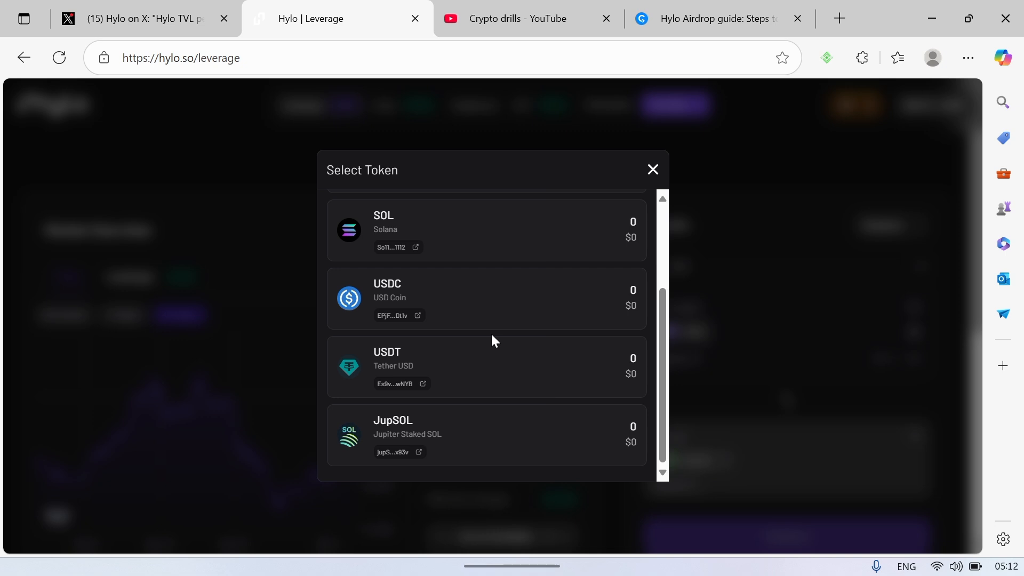
{"action": "left_click", "coordinate": [428, 240]}
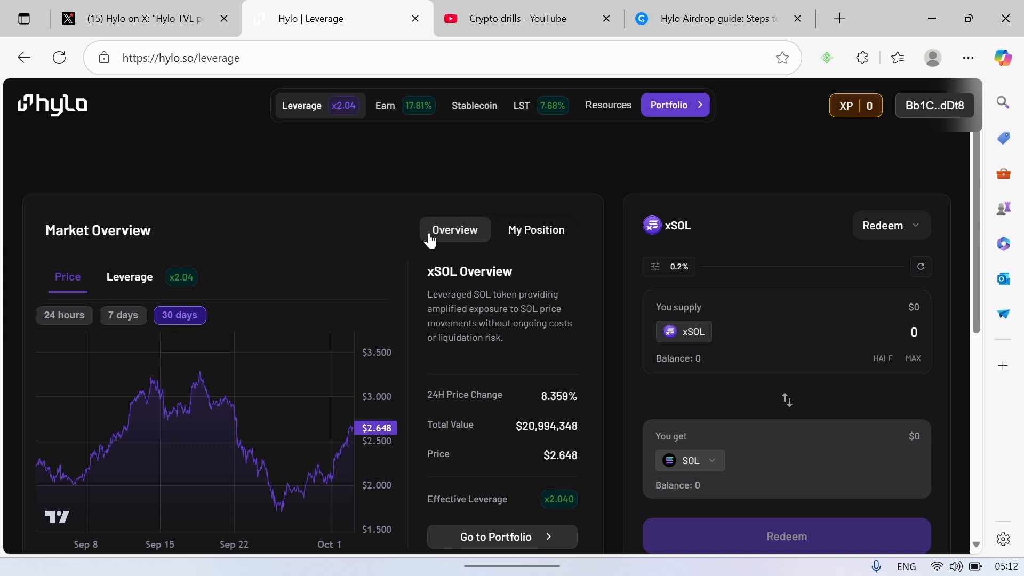
{"action": "left_click", "coordinate": [789, 400]}
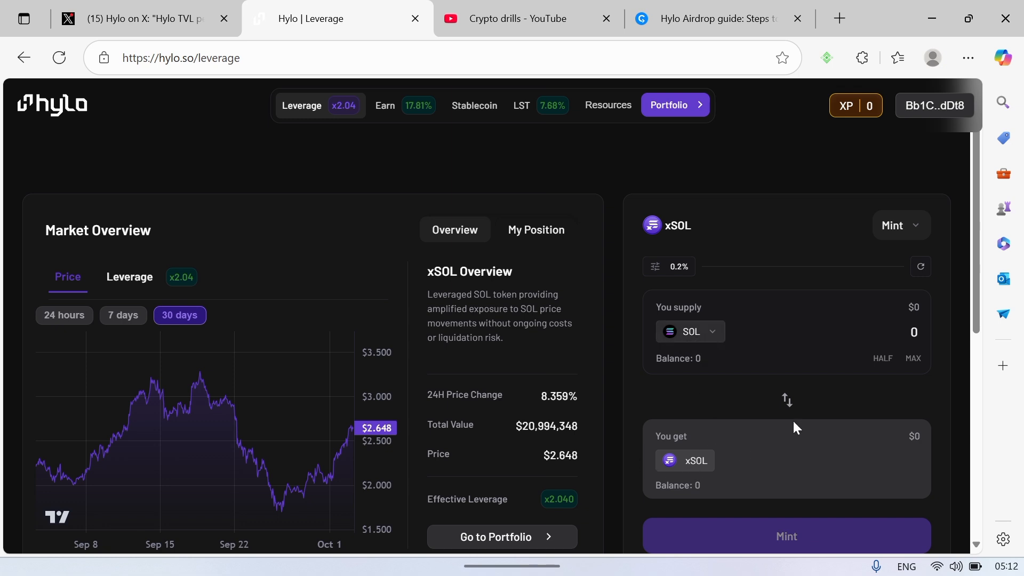
Enter 0.5 SOL as the supply amount for minting xSOL and review the rate, position size and fees.
{"action": "left_click", "coordinate": [914, 332]}
{"action": "type", "text": "0.5"}
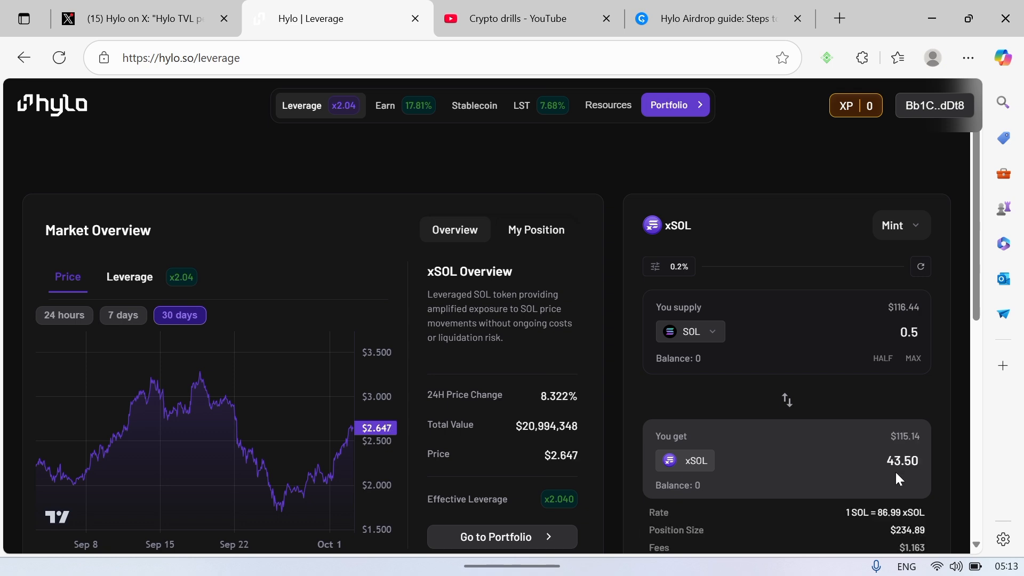
{"action": "scroll", "coordinate": [895, 470], "scroll_direction": "down", "scroll_amount": 2}
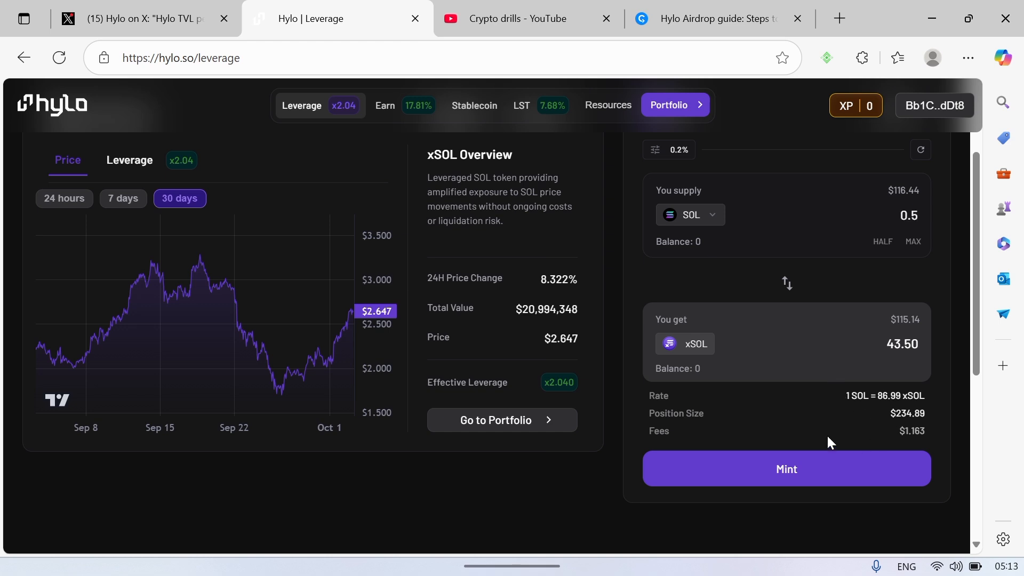
{"action": "scroll", "coordinate": [830, 323], "scroll_direction": "up", "scroll_amount": 2}
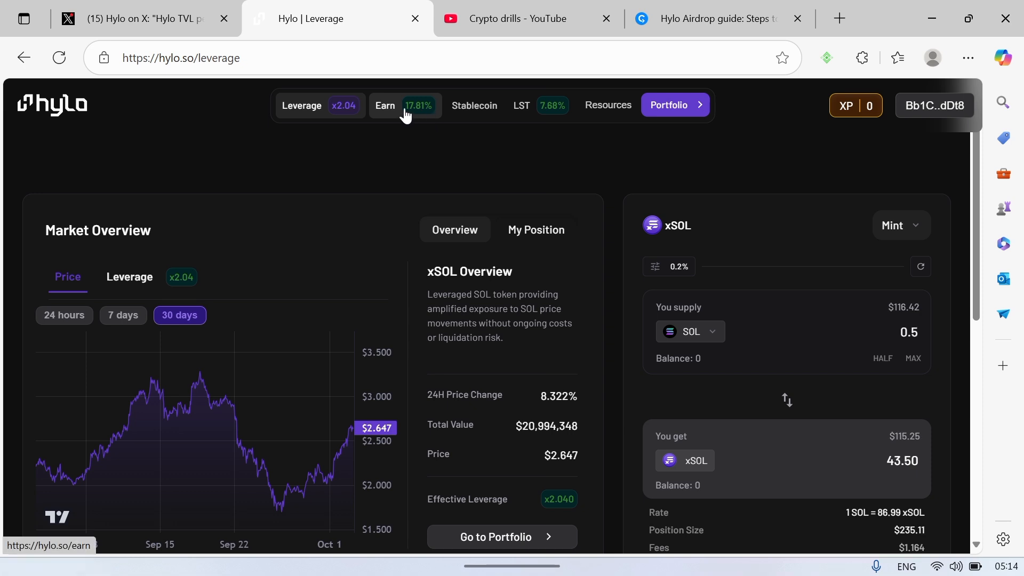
Check the Earn page, return to Leverage, and set up the xSOL exchange with hyUSD in the Redeem direction.
{"action": "left_click", "coordinate": [407, 117]}
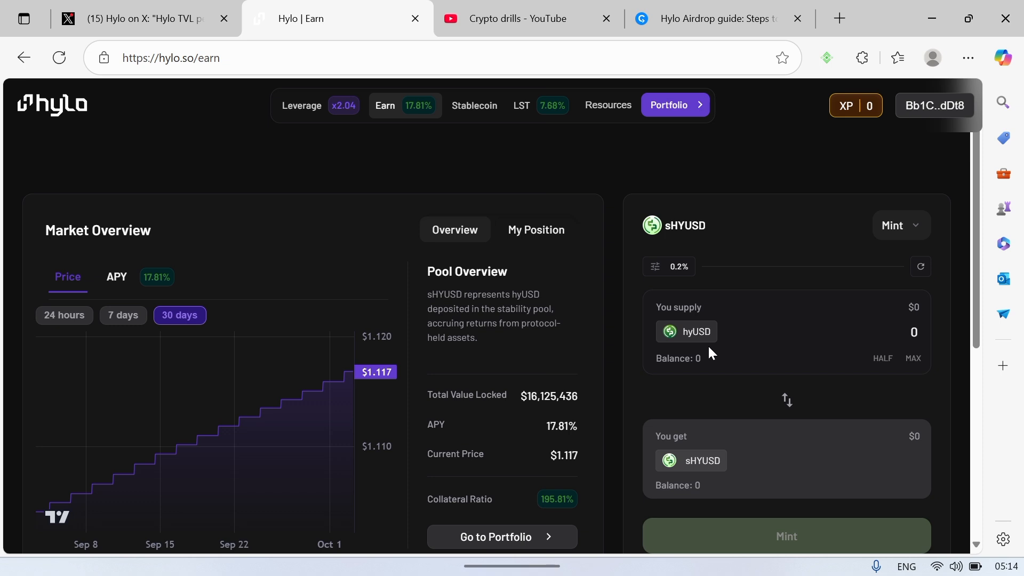
{"action": "left_click", "coordinate": [332, 106]}
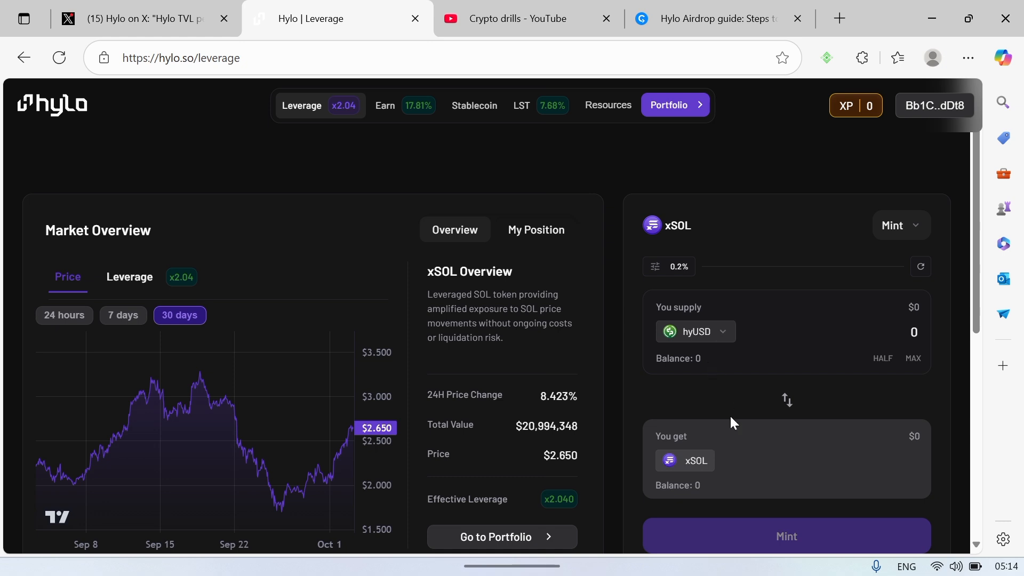
{"action": "left_click", "coordinate": [721, 336]}
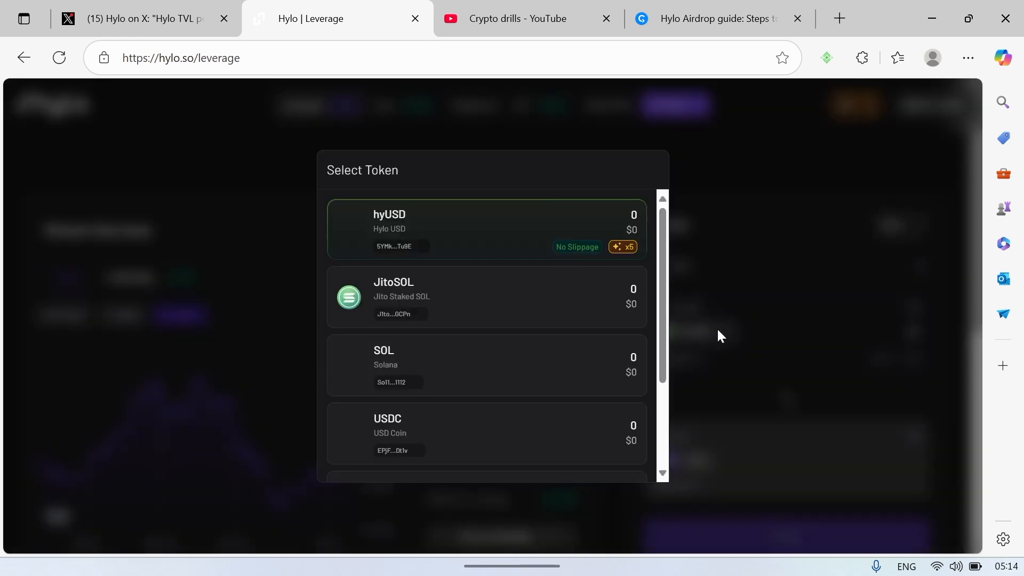
{"action": "left_click", "coordinate": [448, 244]}
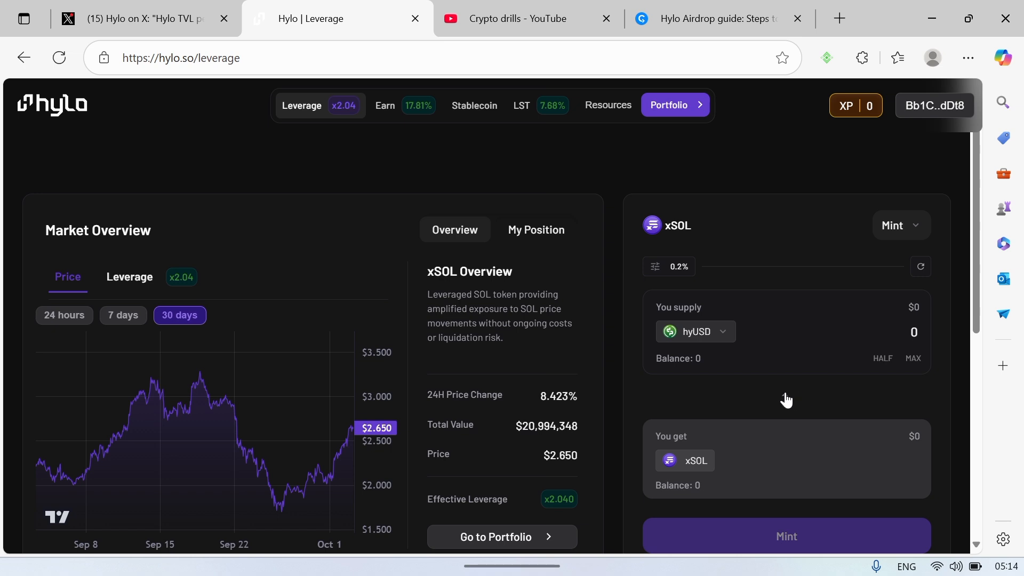
{"action": "left_click", "coordinate": [786, 400]}
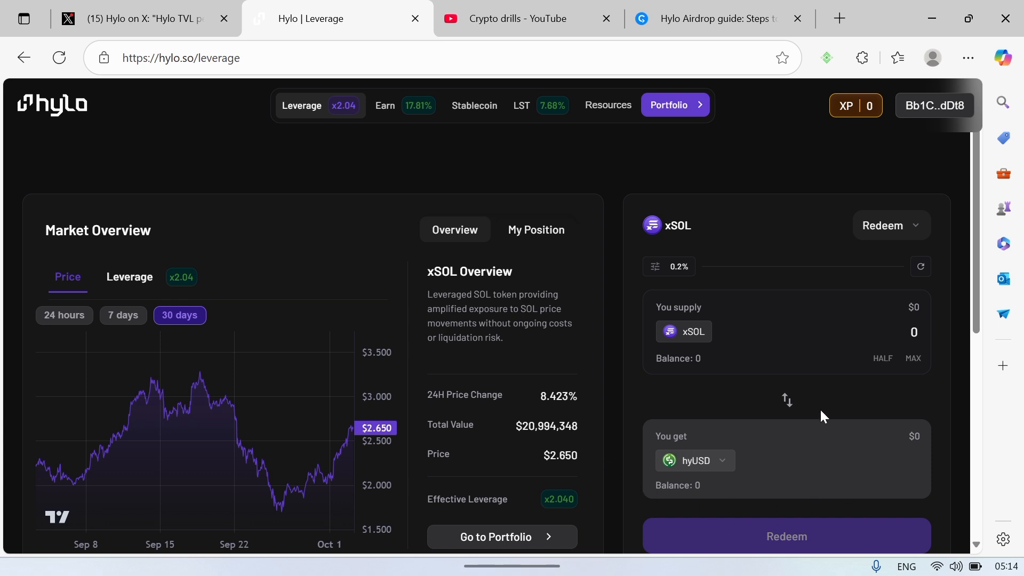
{"action": "scroll", "coordinate": [819, 411], "scroll_direction": "down", "scroll_amount": 2}
{"action": "scroll", "coordinate": [835, 303], "scroll_direction": "up", "scroll_amount": 2}
Look through the token forms on Hylo's Earn, Stablecoin and LST pages.
{"action": "left_click", "coordinate": [415, 101]}
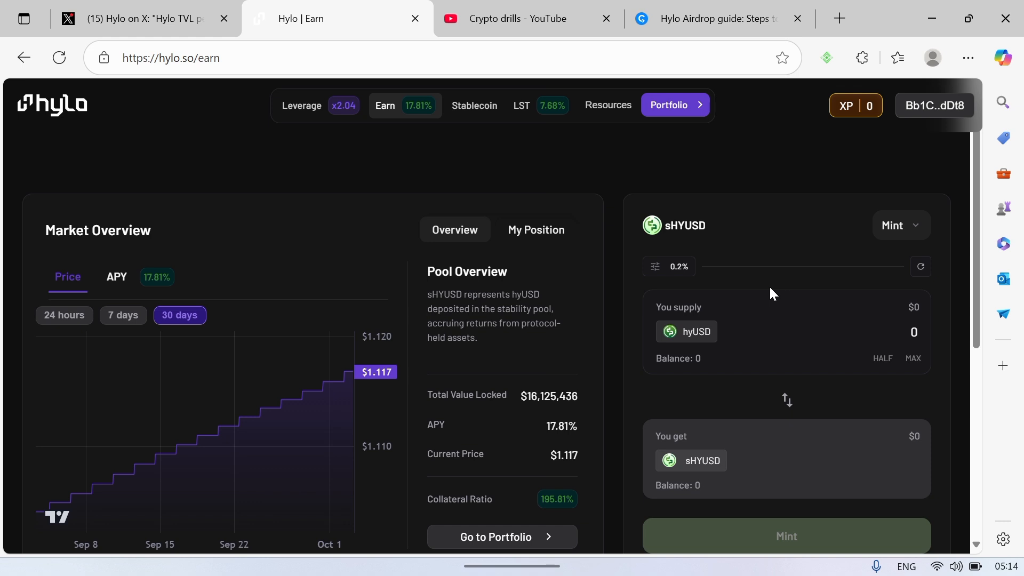
{"action": "left_click", "coordinate": [472, 110]}
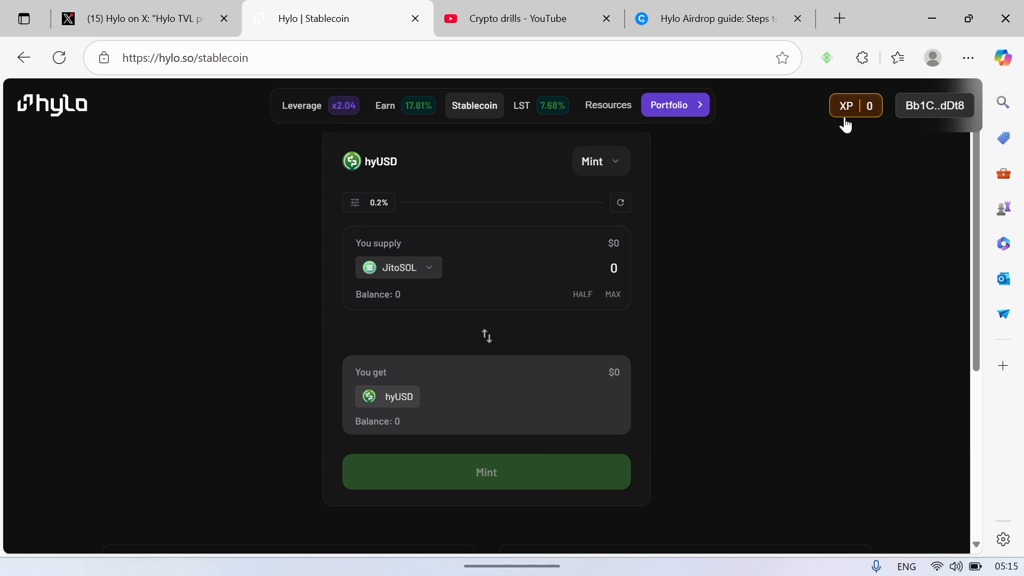
{"action": "left_click", "coordinate": [538, 109]}
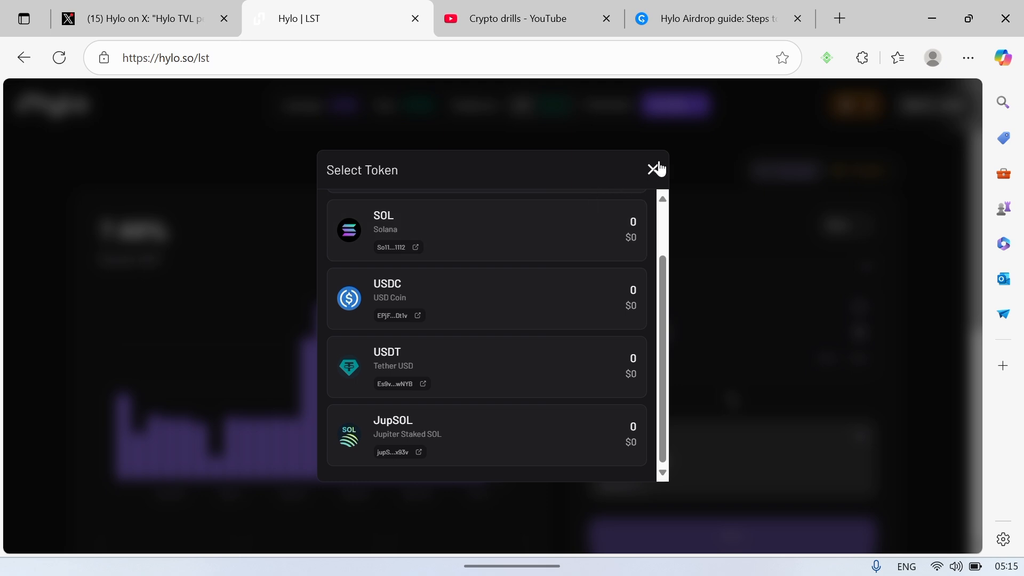
Close the token selection and check the reward type in CryptoRank's Hylo airdrop guide before returning to Hylo's LST page.
{"action": "left_click", "coordinate": [653, 170]}
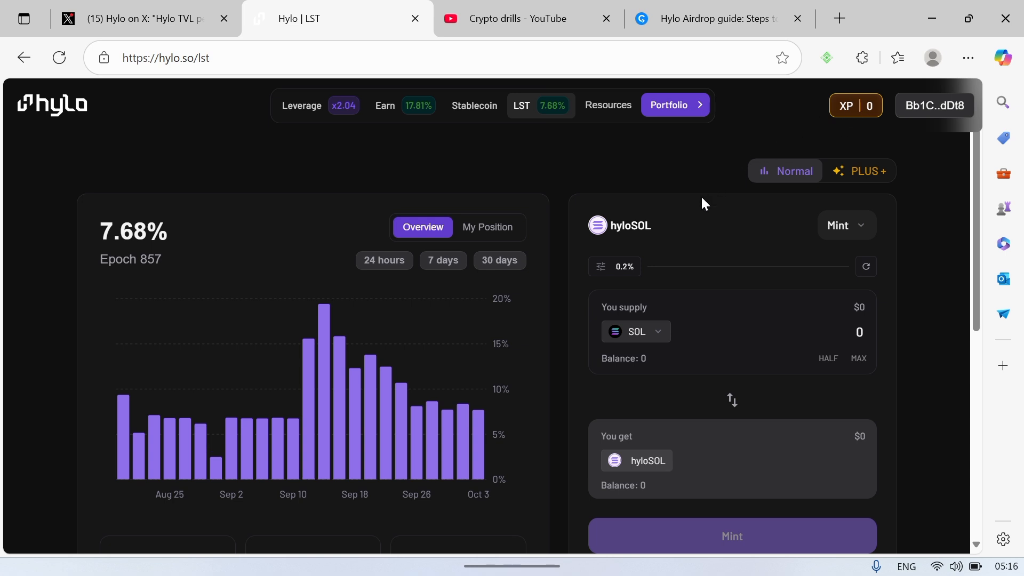
{"action": "left_click", "coordinate": [676, 10]}
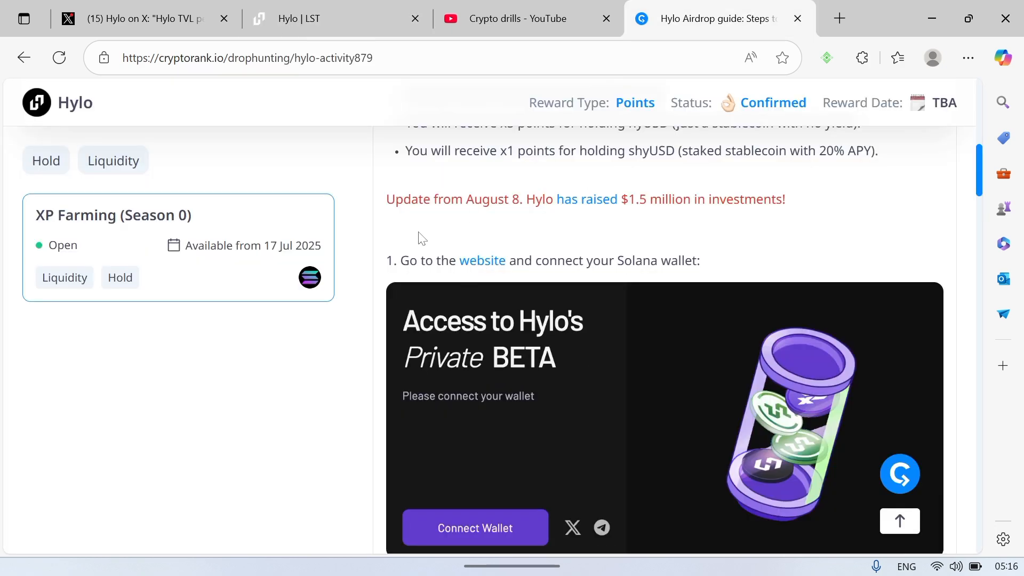
{"action": "scroll", "coordinate": [422, 239], "scroll_direction": "up", "scroll_amount": 10}
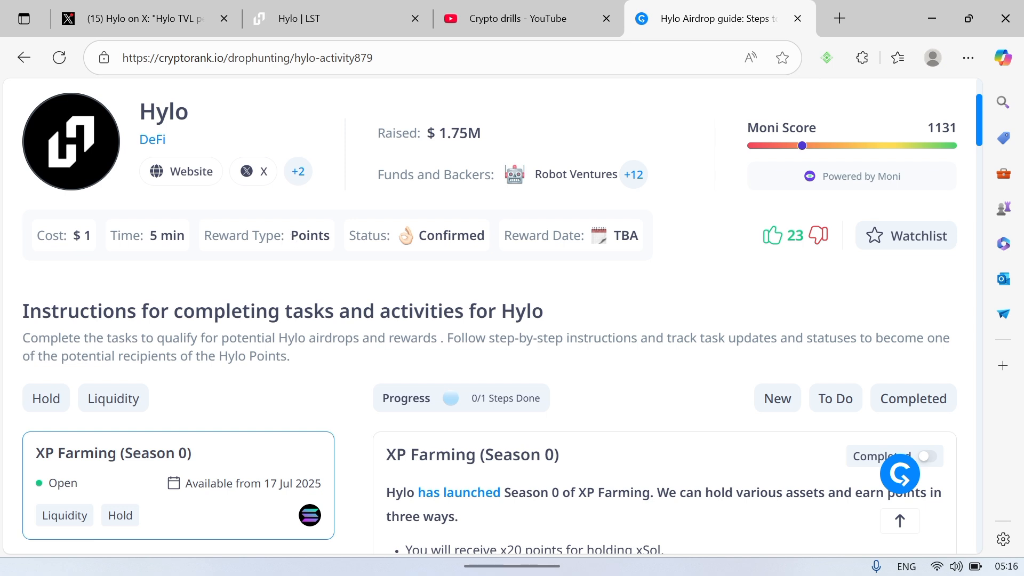
{"action": "left_click_drag", "start_coordinate": [292, 239], "coordinate": [340, 247]}
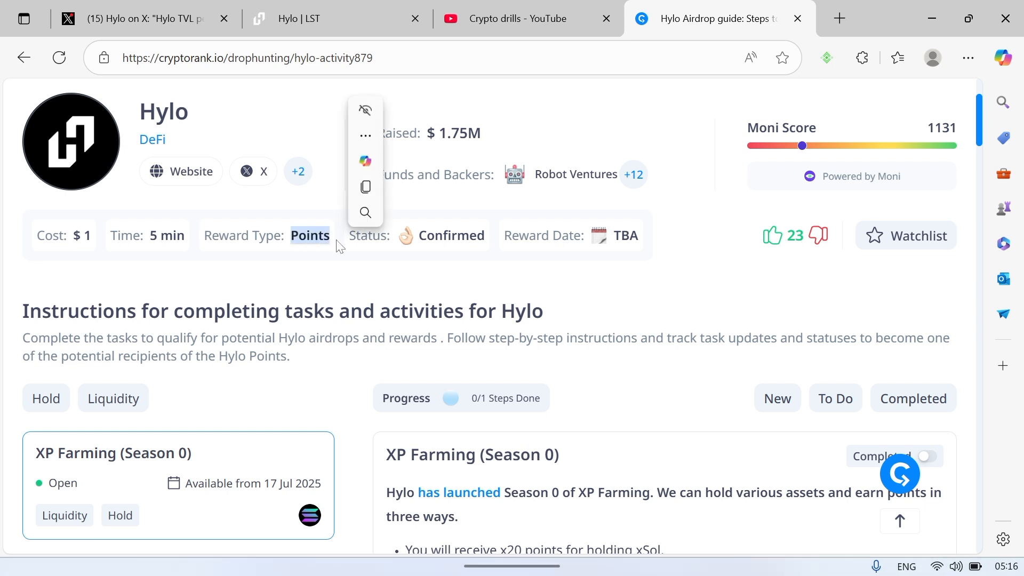
{"action": "left_click", "coordinate": [335, 279]}
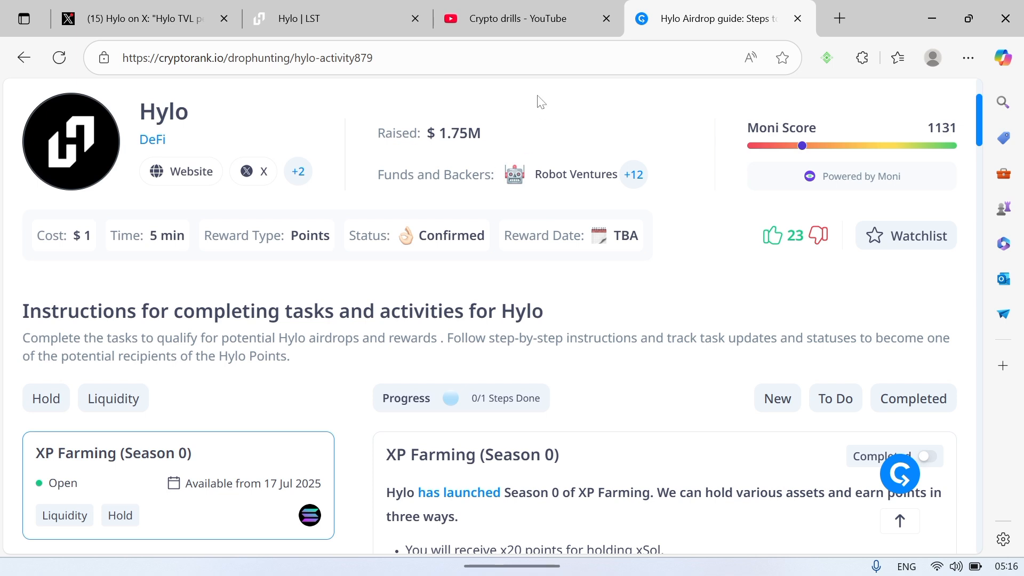
{"action": "left_click", "coordinate": [320, 18]}
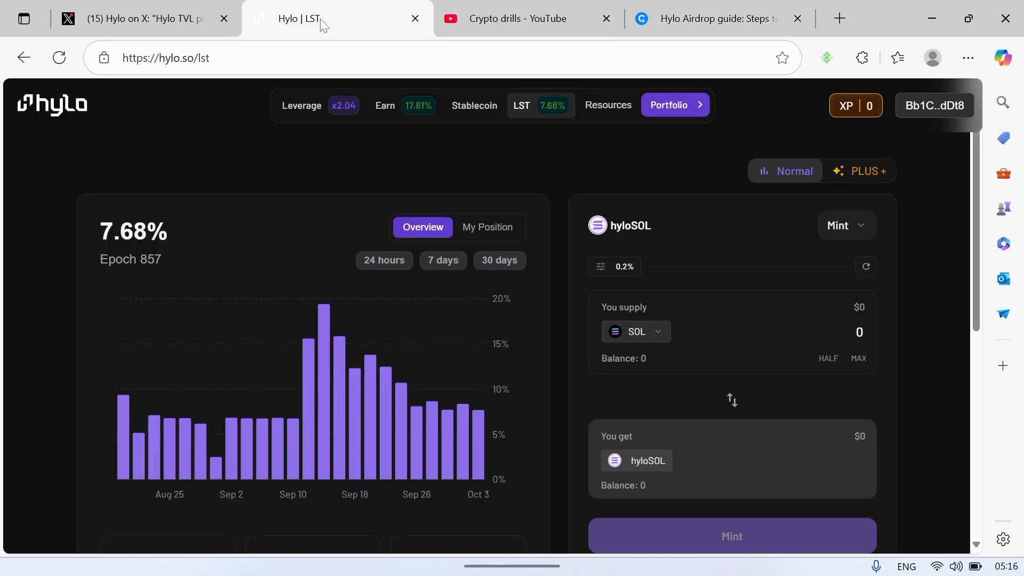